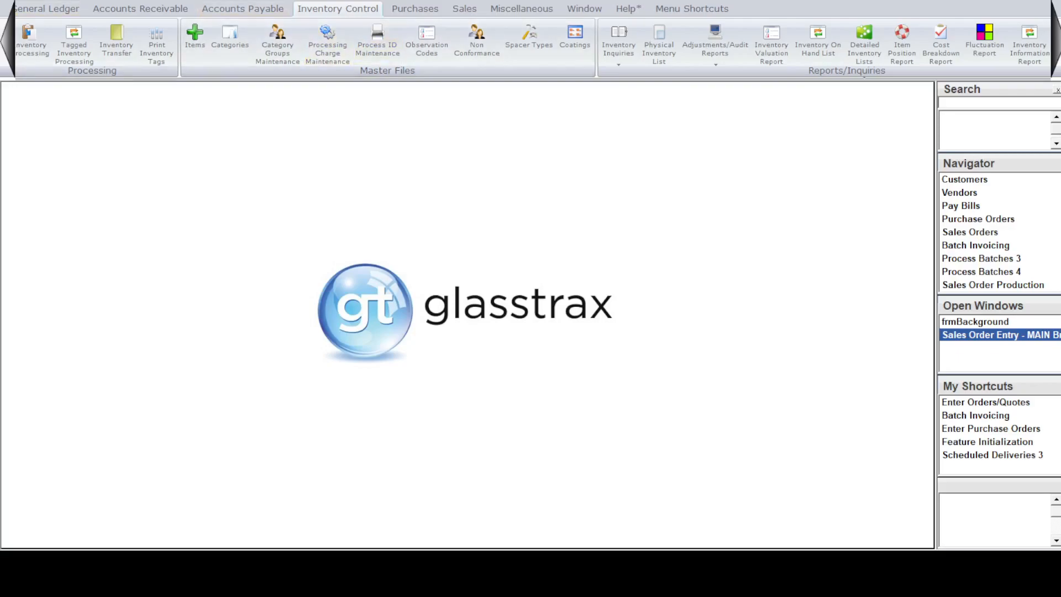
# Create a new inventory item with the ID "1/4LAMI CLEAR" and the name "1/4" Laminated Clear".
pyautogui.click(195, 36)
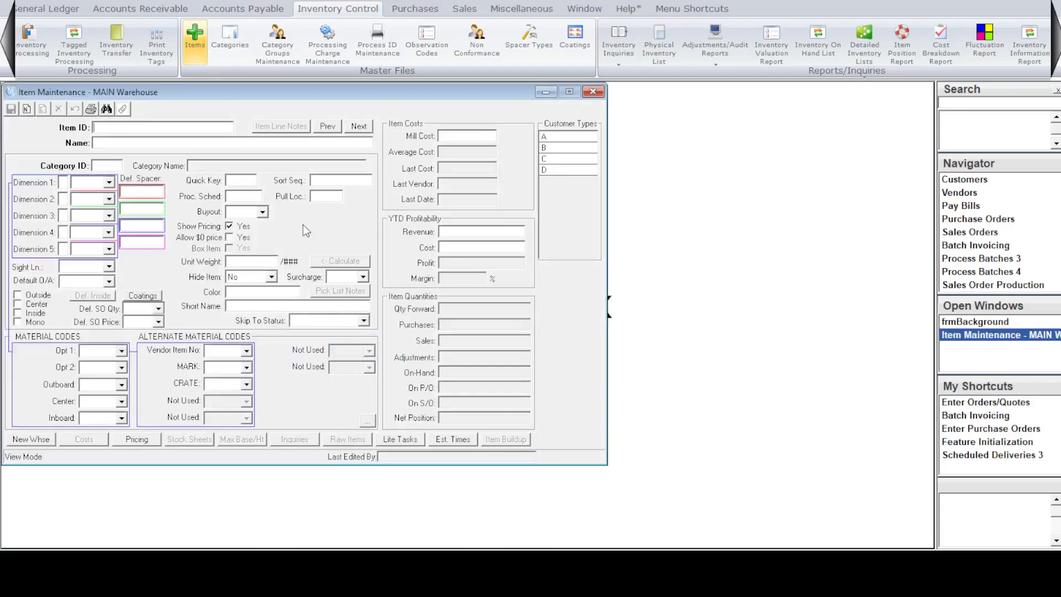
pyautogui.click(29, 109)
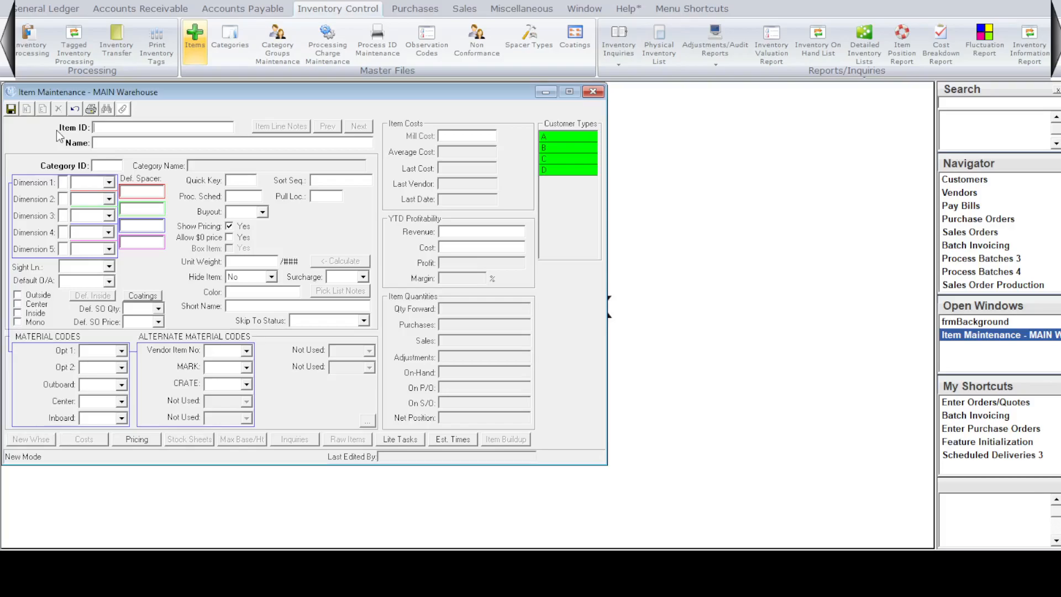
pyautogui.write('1/4LAMI CLEAR')
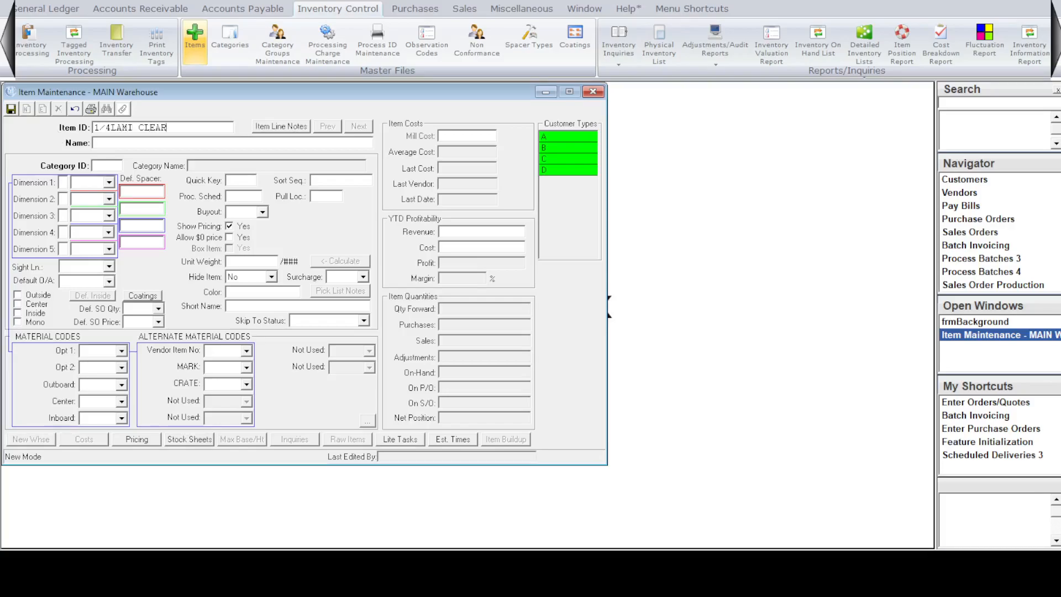
pyautogui.write('1/4" Laminated Clear')
# Assign the item to category LAMI and set Dimension 1 and Dimension 2 to 1/8 each.
pyautogui.press('Tab')
pyautogui.write('LAMI')
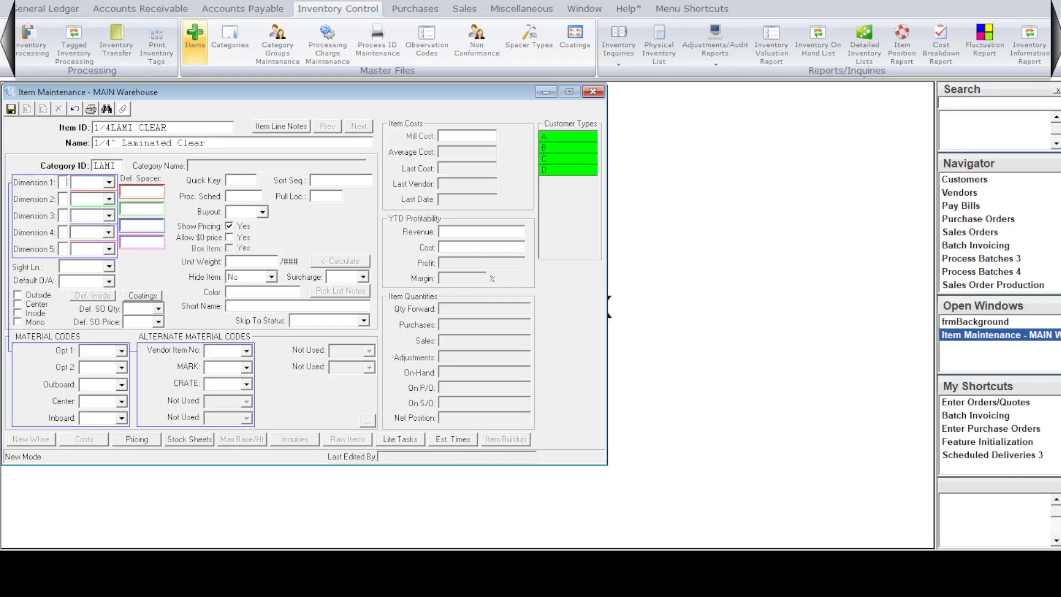
pyautogui.press('Tab')
pyautogui.write('1/8')
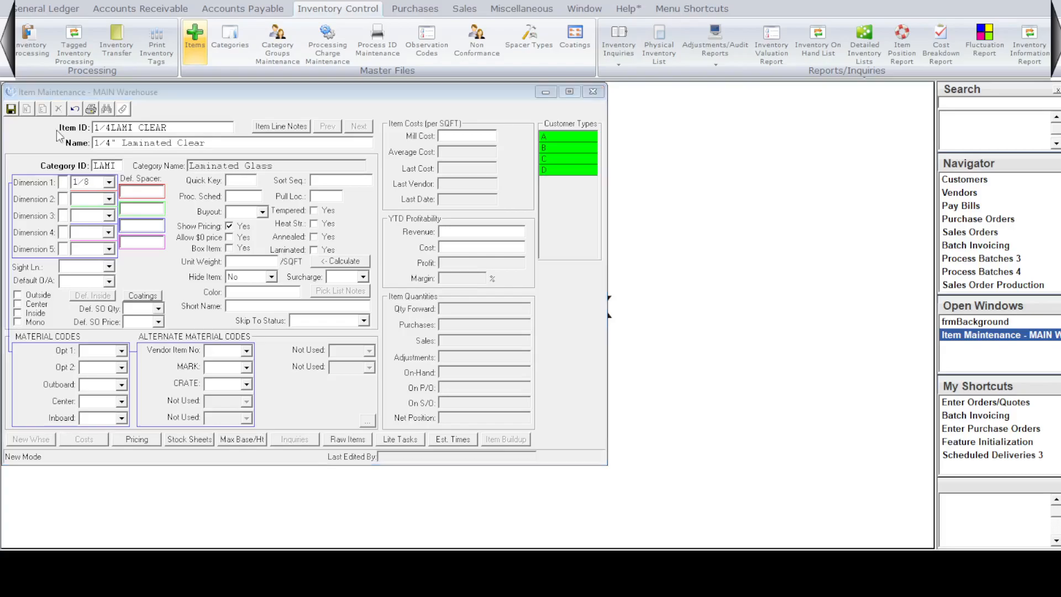
pyautogui.press('Tab')
pyautogui.write('1/8')
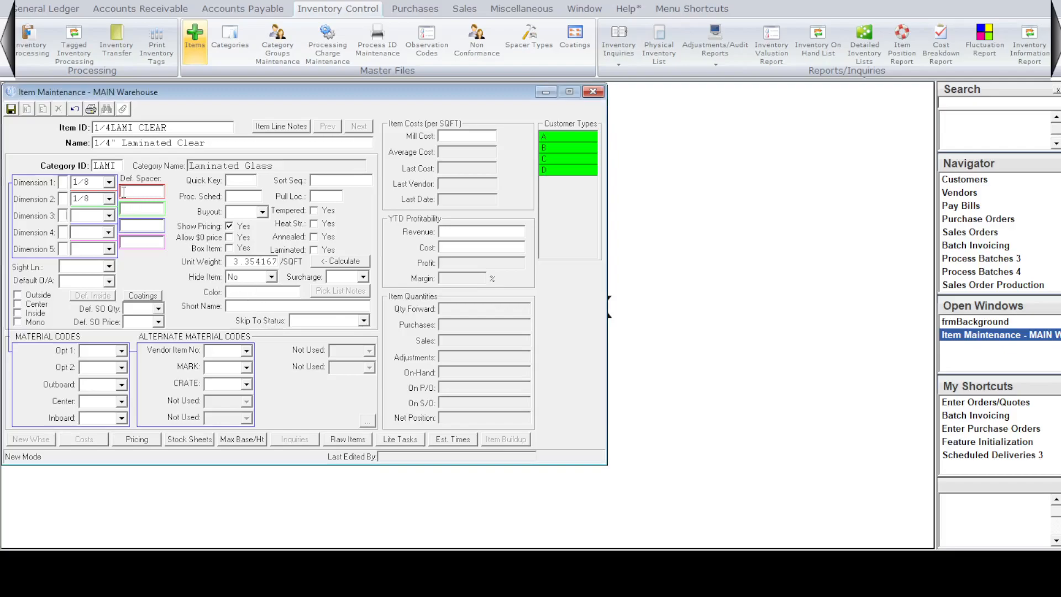
# Look up the existing spacer types in Spacer Type Maintenance and return to the laminated item.
pyautogui.click(145, 194)
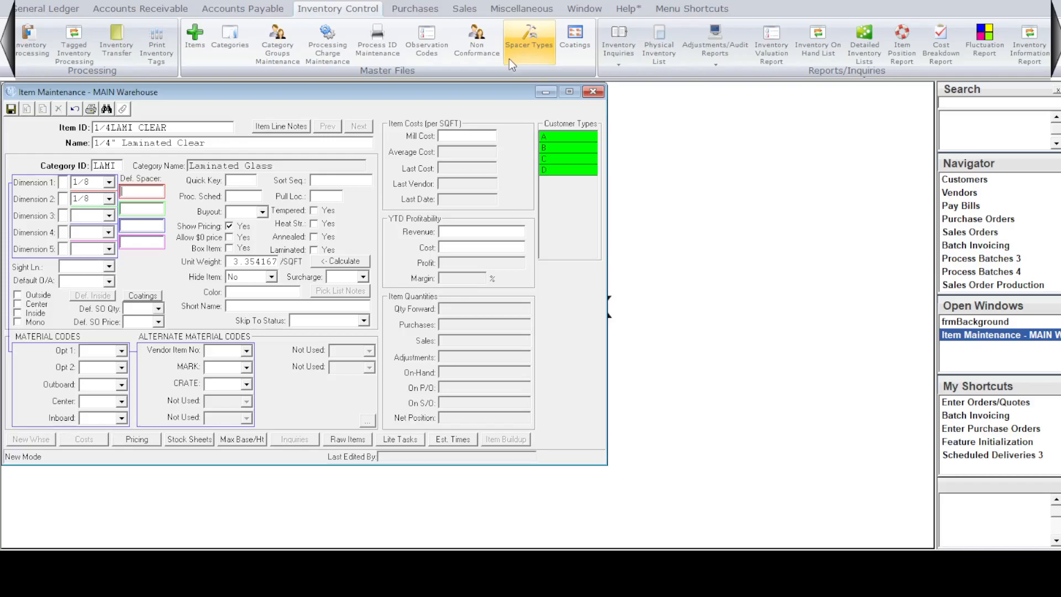
pyautogui.click(525, 48)
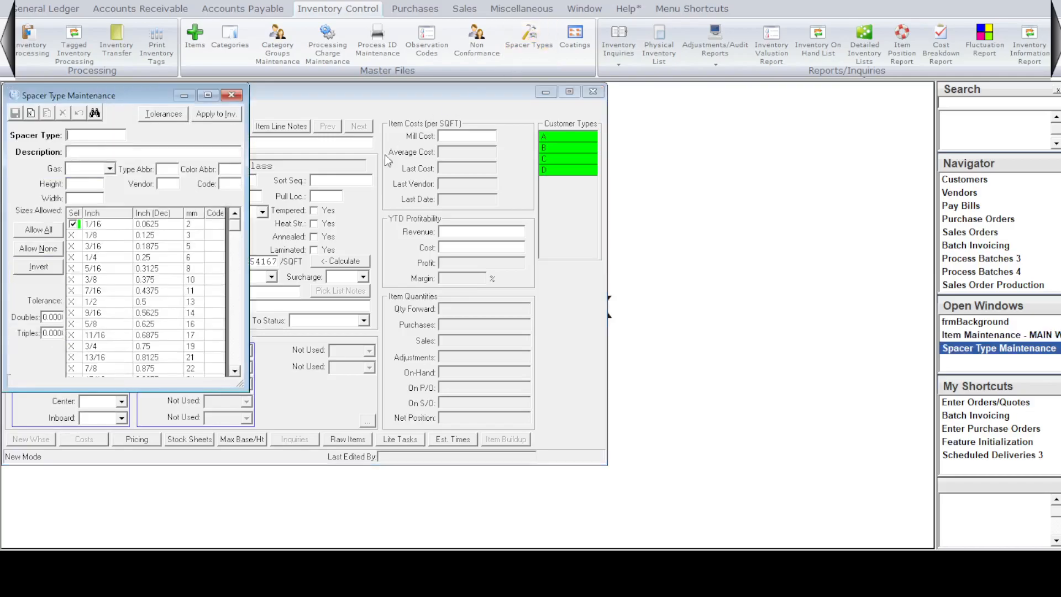
pyautogui.click(96, 114)
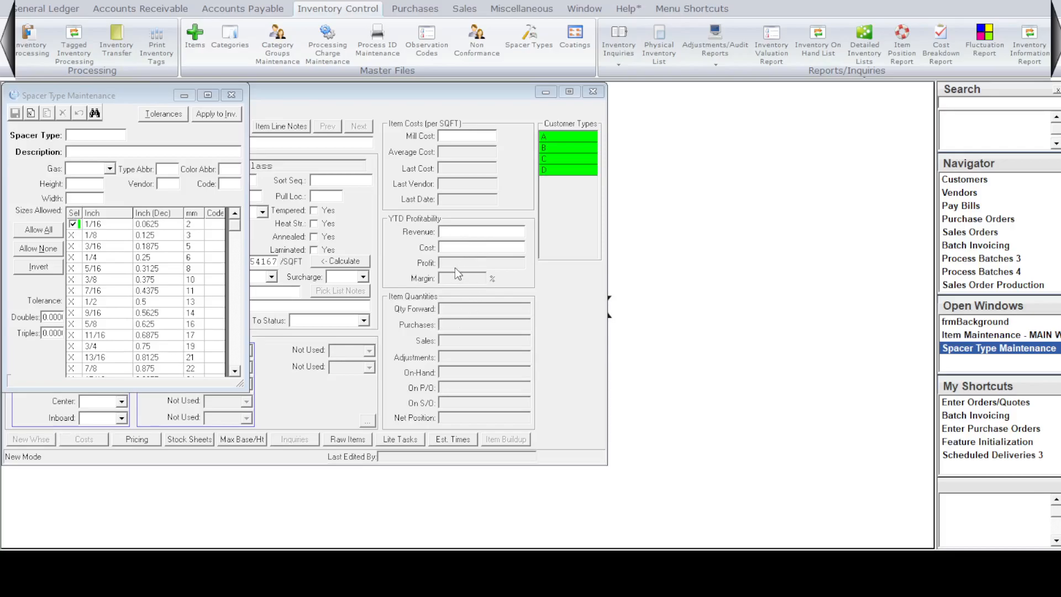
pyautogui.click(417, 365)
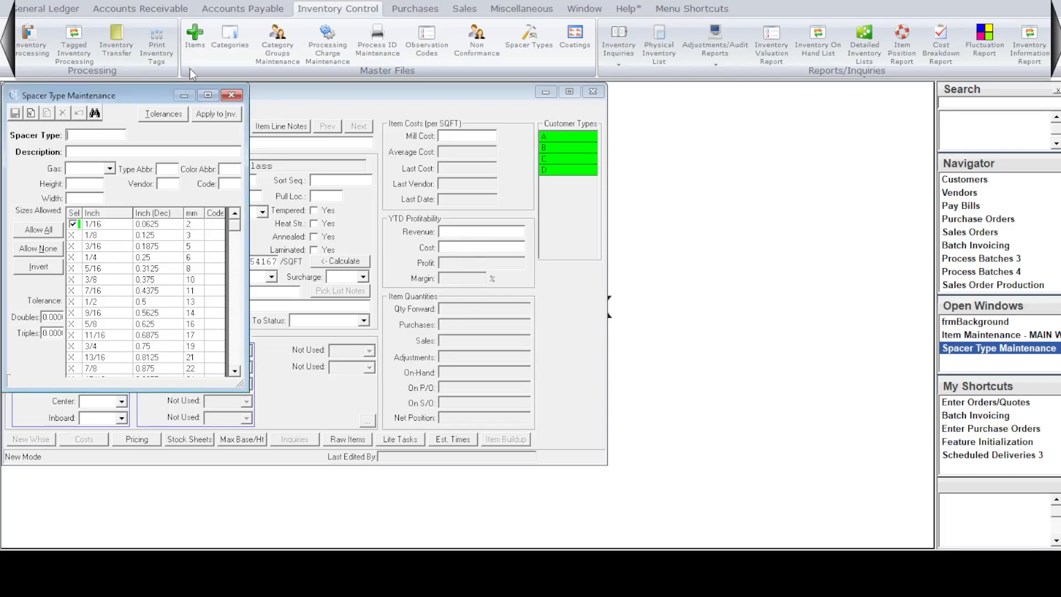
pyautogui.click(232, 95)
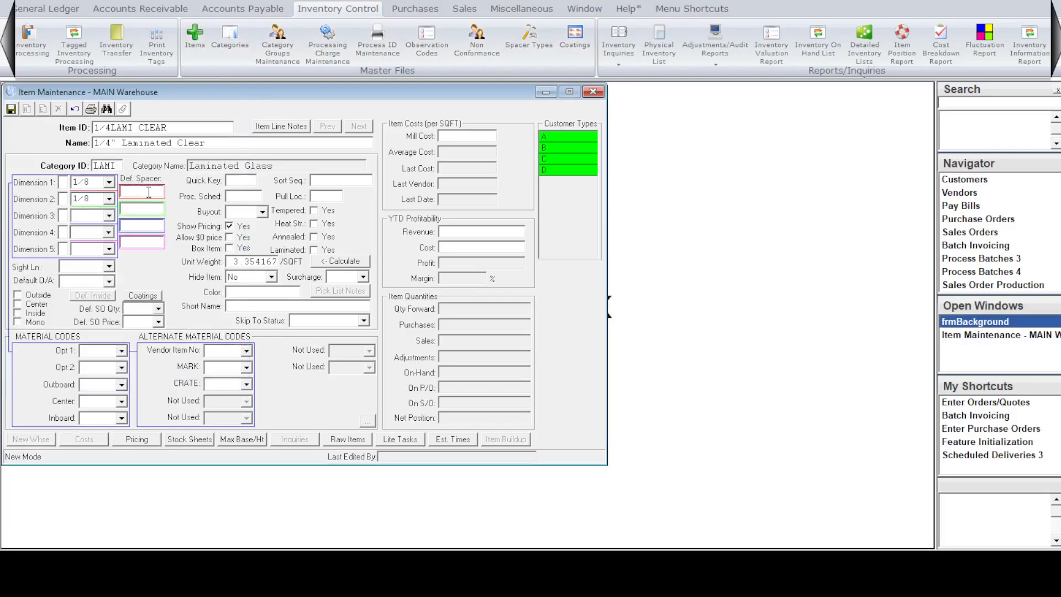
# Set the laminate's first default spacer to PVB, open its raw items, and save the item.
pyautogui.write('PVB')
pyautogui.click(351, 441)
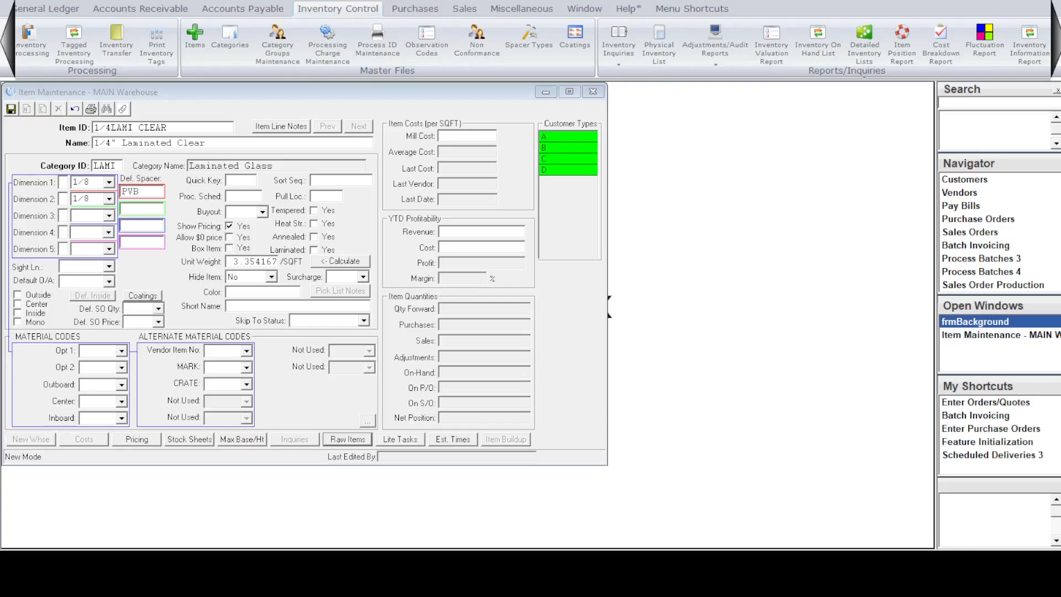
pyautogui.click(376, 195)
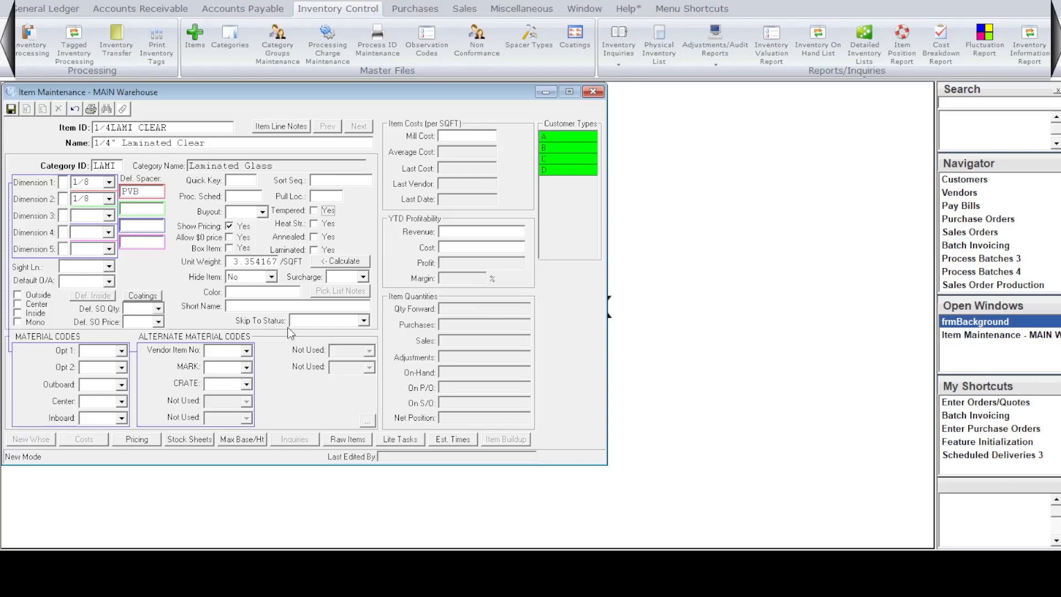
pyautogui.click(14, 111)
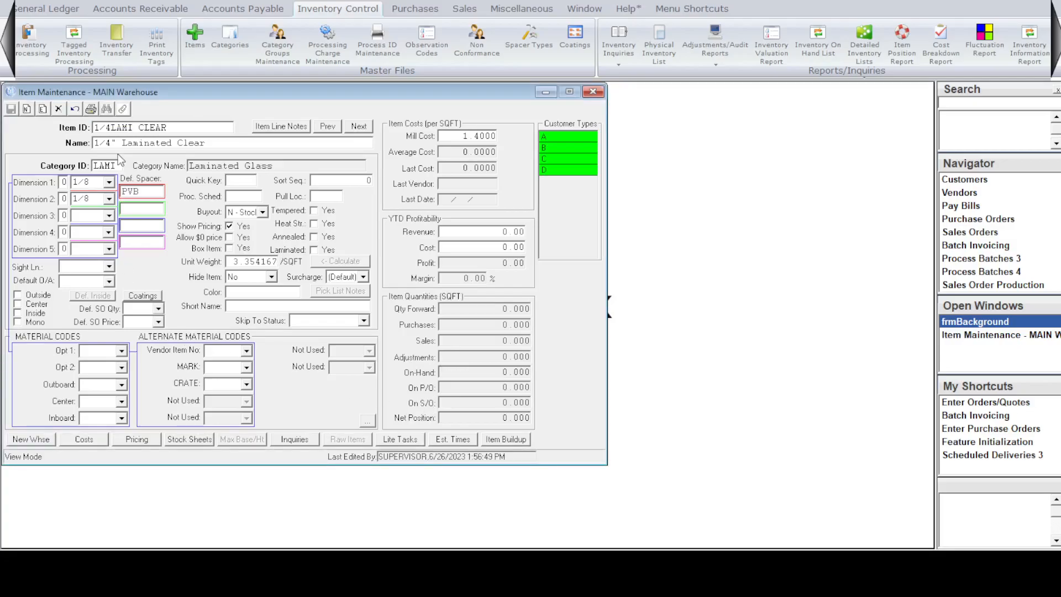
# Create another inventory item with the ID "1/8CLR TEMP/1/8 CLR TEMP" and the name "1/8 CLR TEMP UNIT".
pyautogui.hotkey('ctrl', 'n')
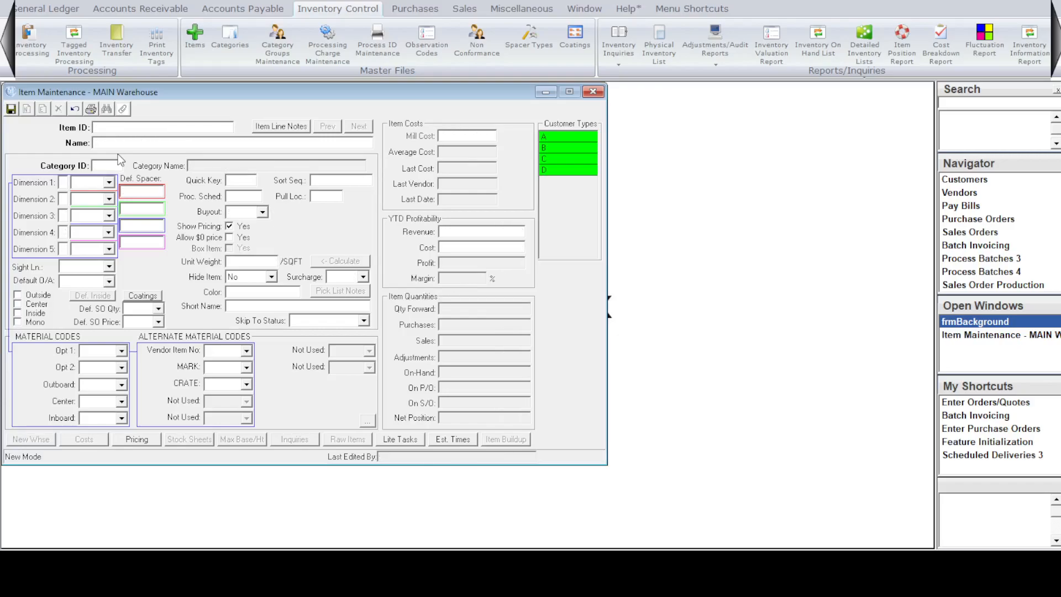
pyautogui.write('1/8CLRT')
pyautogui.press('BackSpace')
pyautogui.write('TEMP/1/8 CLR TEMP')
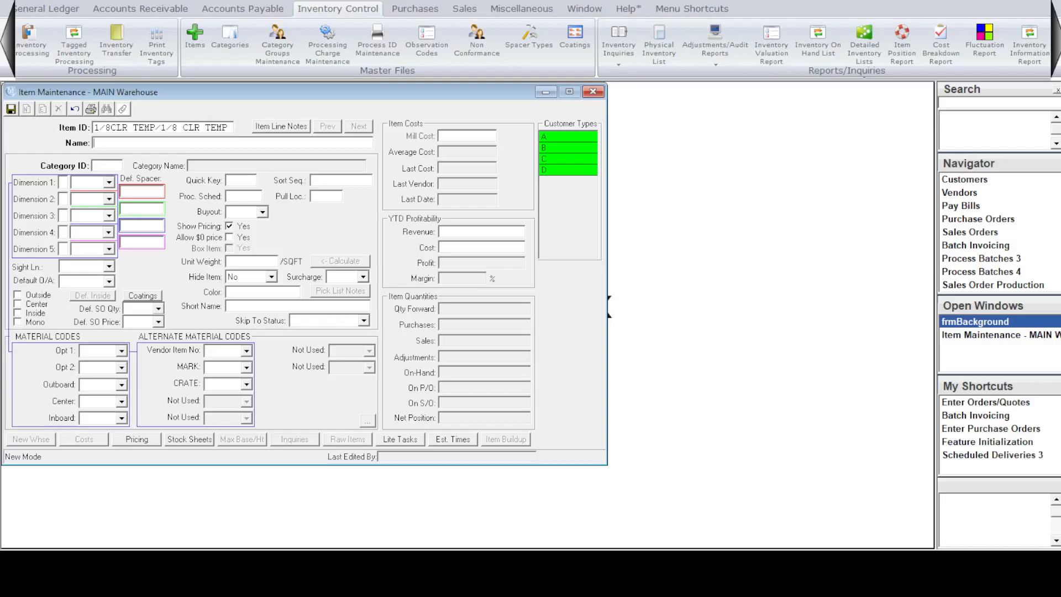
pyautogui.write('1/8 CLR TEMP UNIT')
# Assign the tempered unit to category INS and set Dimension 1 and Dimension 2 to 1/8 each.
pyautogui.press('Tab')
pyautogui.write('INS')
pyautogui.press('Tab')
pyautogui.write('1/8')
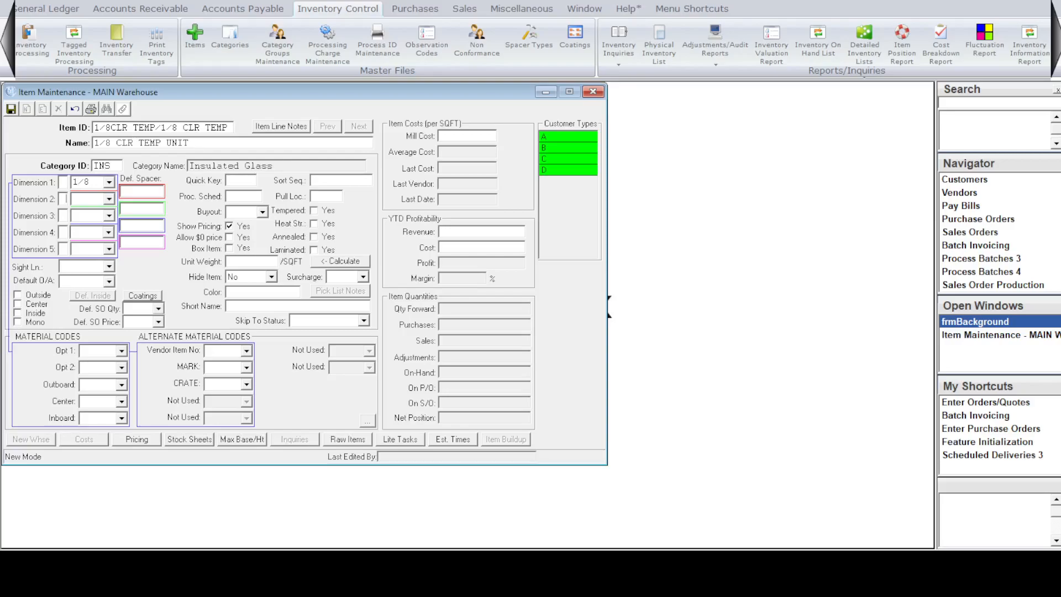
pyautogui.press('Tab')
pyautogui.write('1/8')
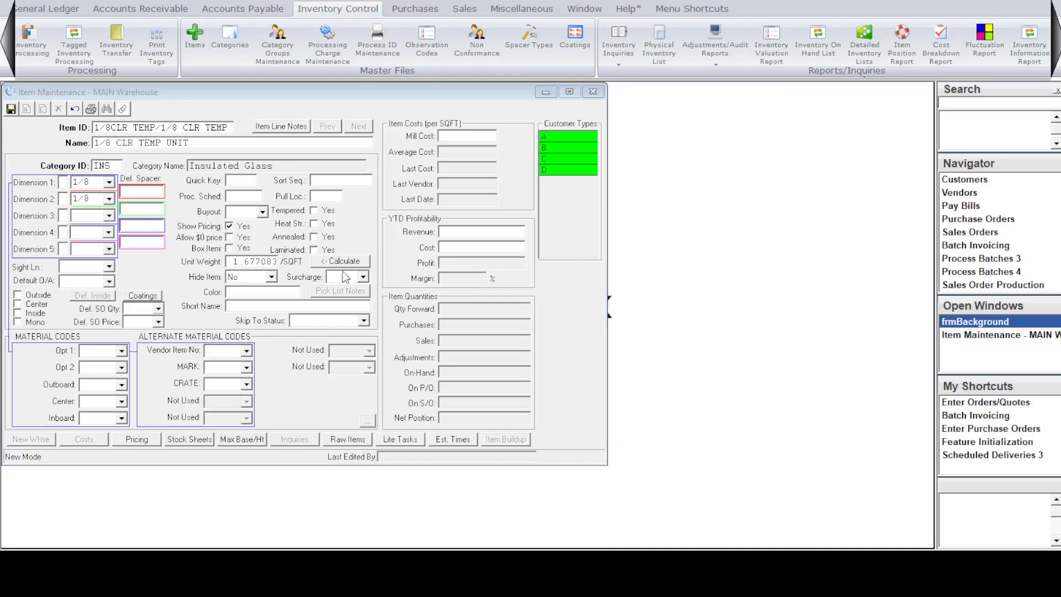
pyautogui.click(226, 145)
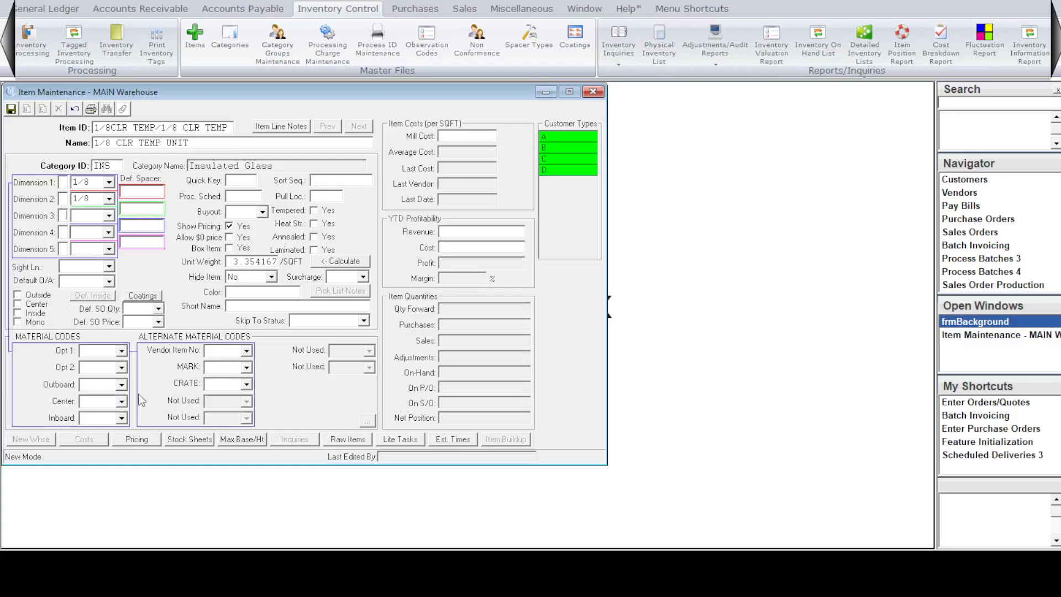
# Save the new insulated glass item with its material codes and default overall thickness left blank.
pyautogui.click(96, 369)
pyautogui.click(97, 279)
pyautogui.click(9, 109)
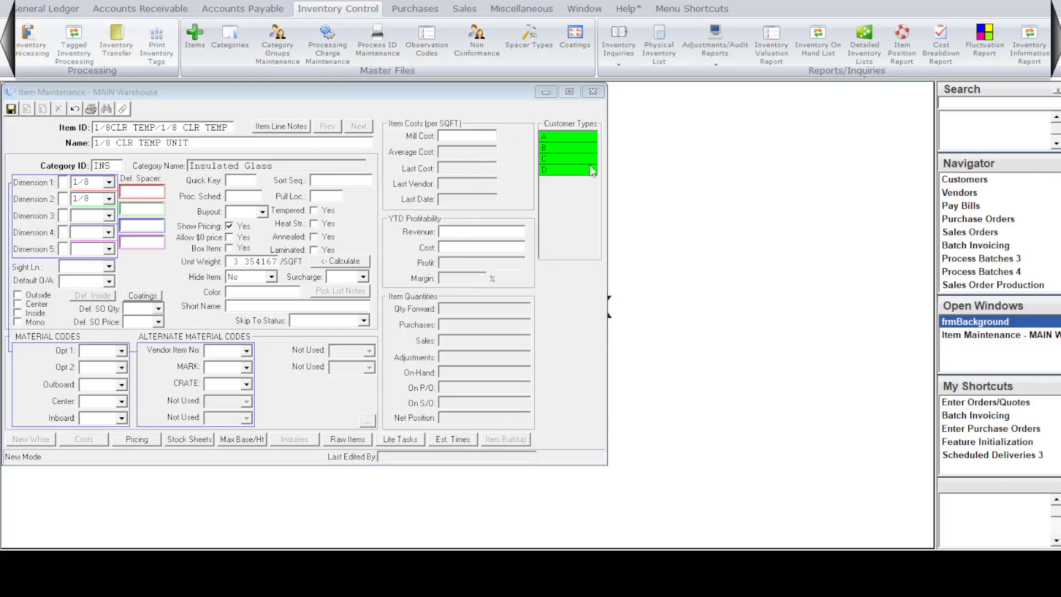
# Look up feature 2802 in Feature Initialization and close the feature.
pyautogui.click(522, 9)
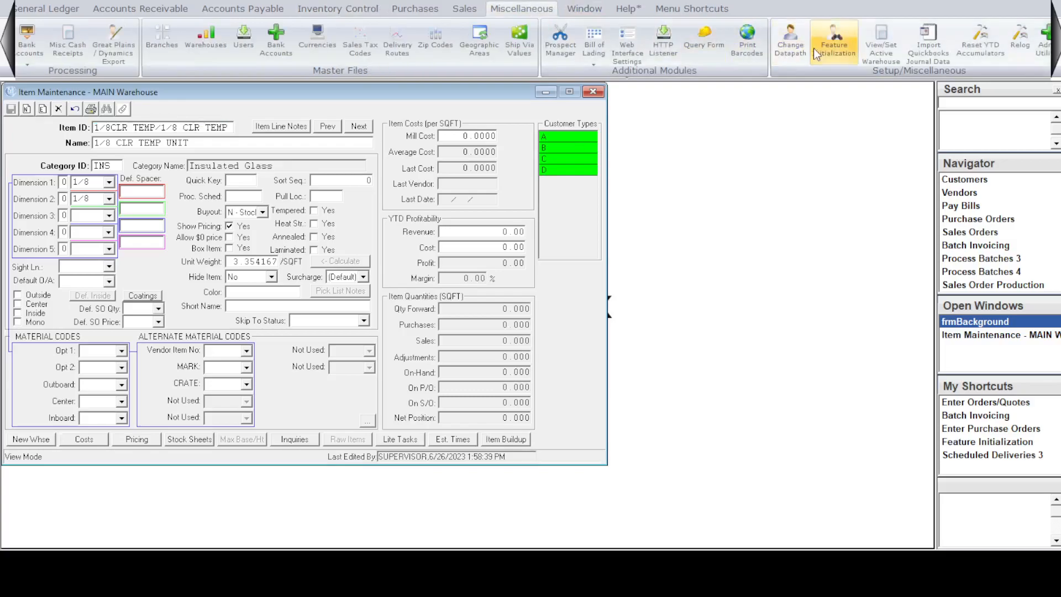
pyautogui.click(812, 52)
pyautogui.write('2802')
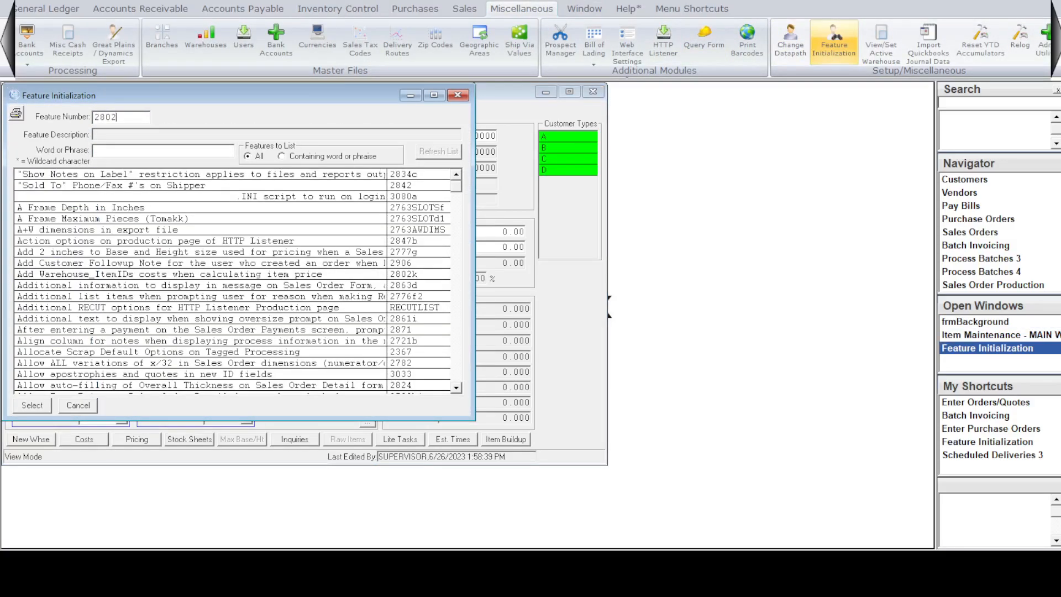
pyautogui.press('Return')
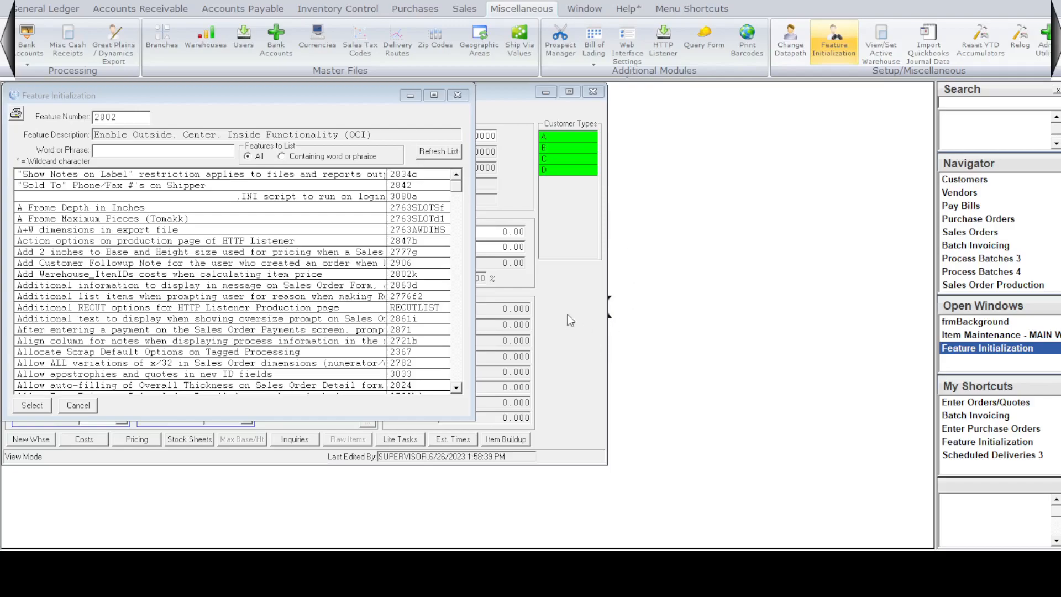
pyautogui.click(458, 95)
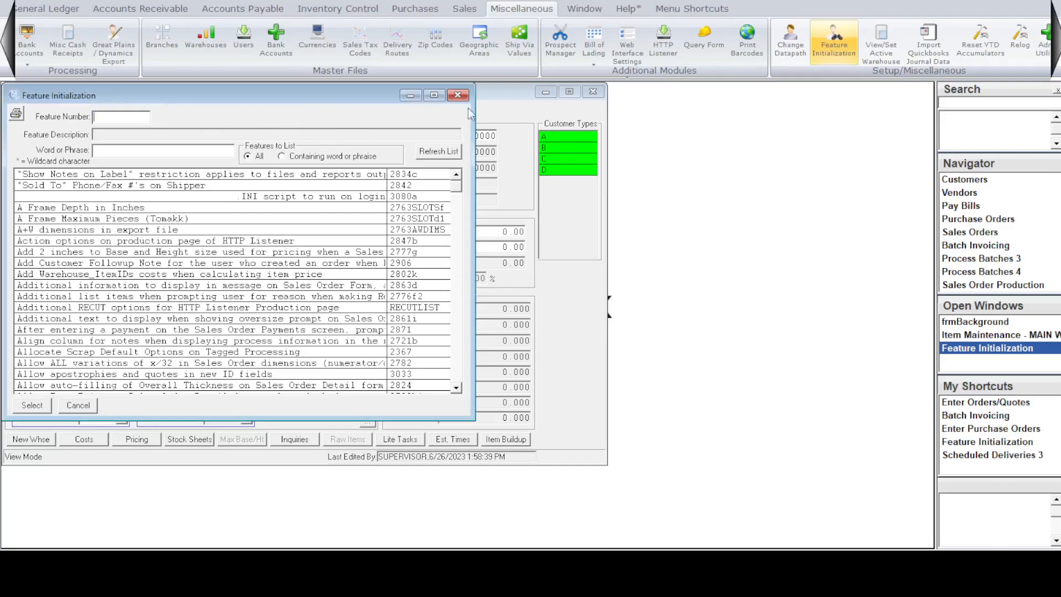
# Start a new sales order, enter the customer ID, and open the order's line detail.
pyautogui.click(464, 9)
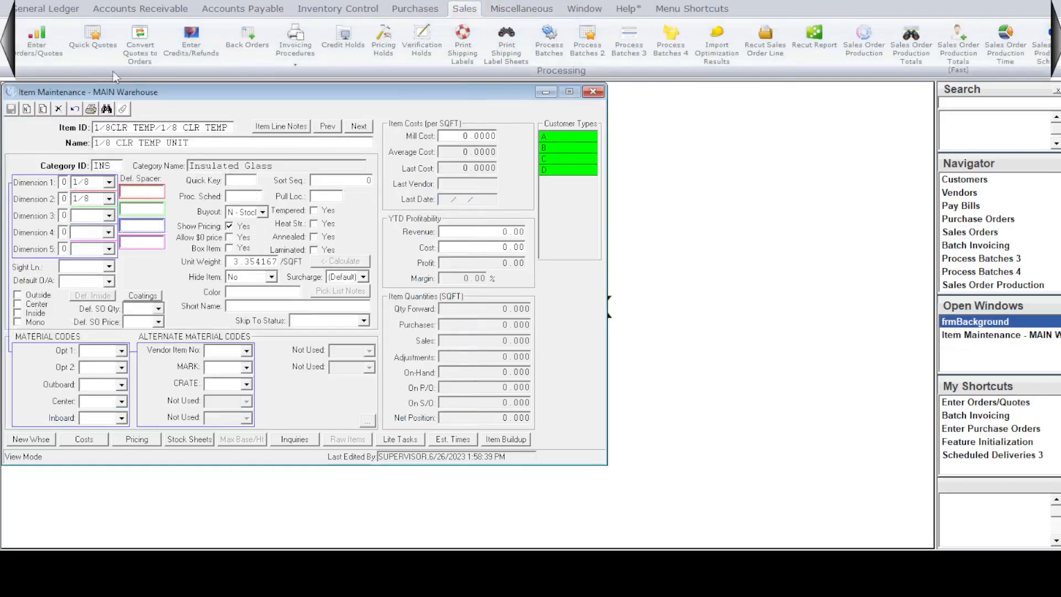
pyautogui.click(38, 42)
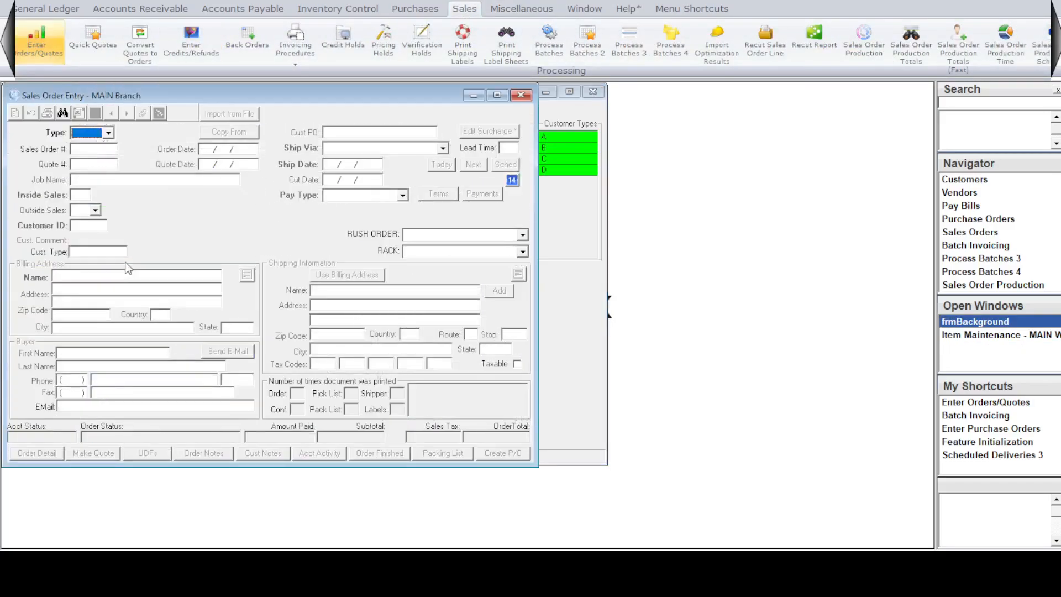
pyautogui.press('Tab')
pyautogui.press('Tab')
pyautogui.write('ABC')
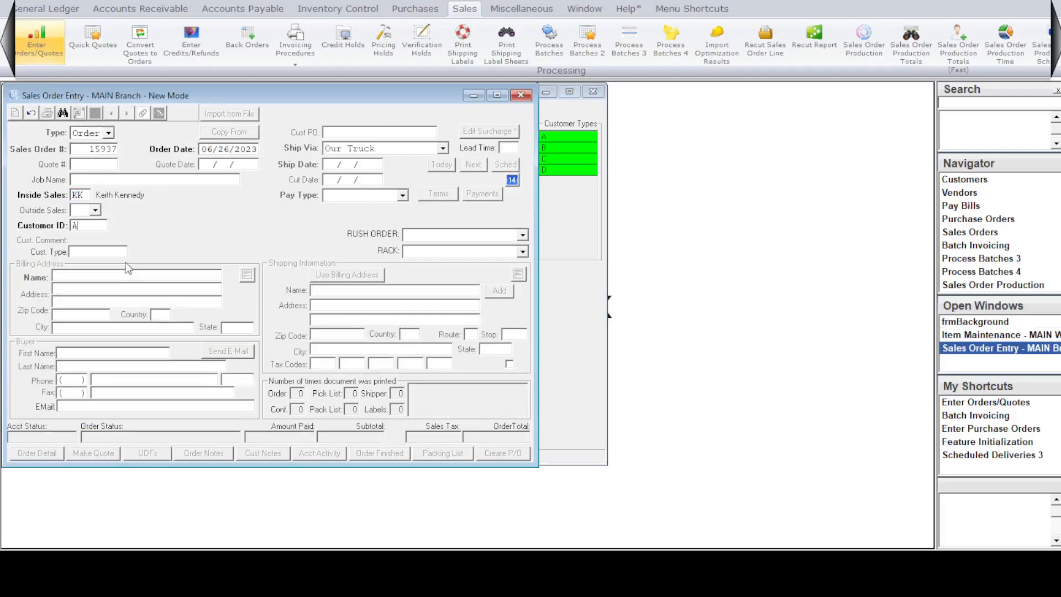
pyautogui.press('Tab')
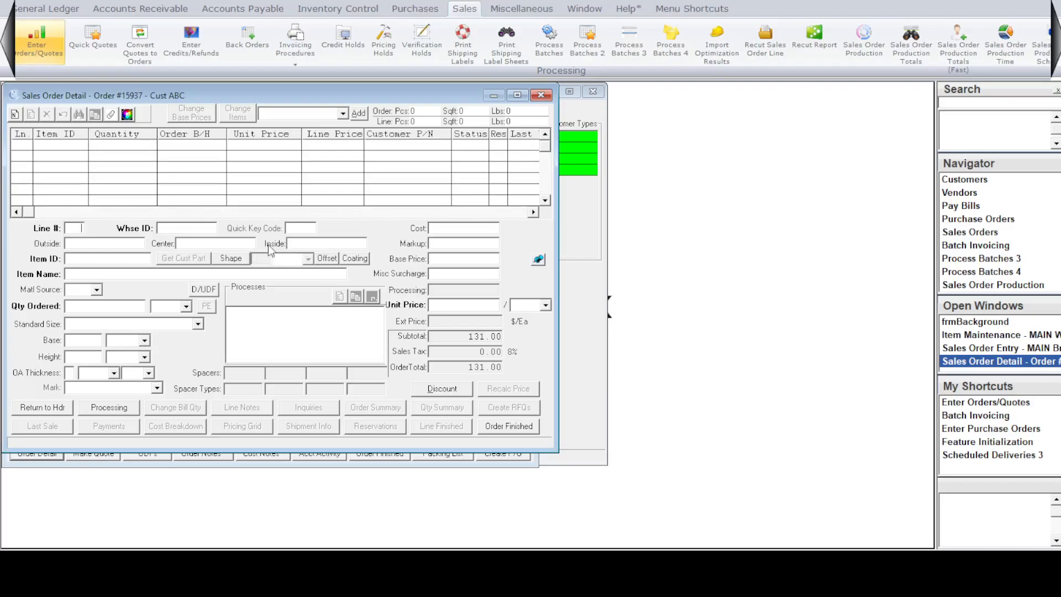
# Build the first order line from 1/4CLR as the outside lite and 1/8CLR as the inside lite.
pyautogui.click(116, 243)
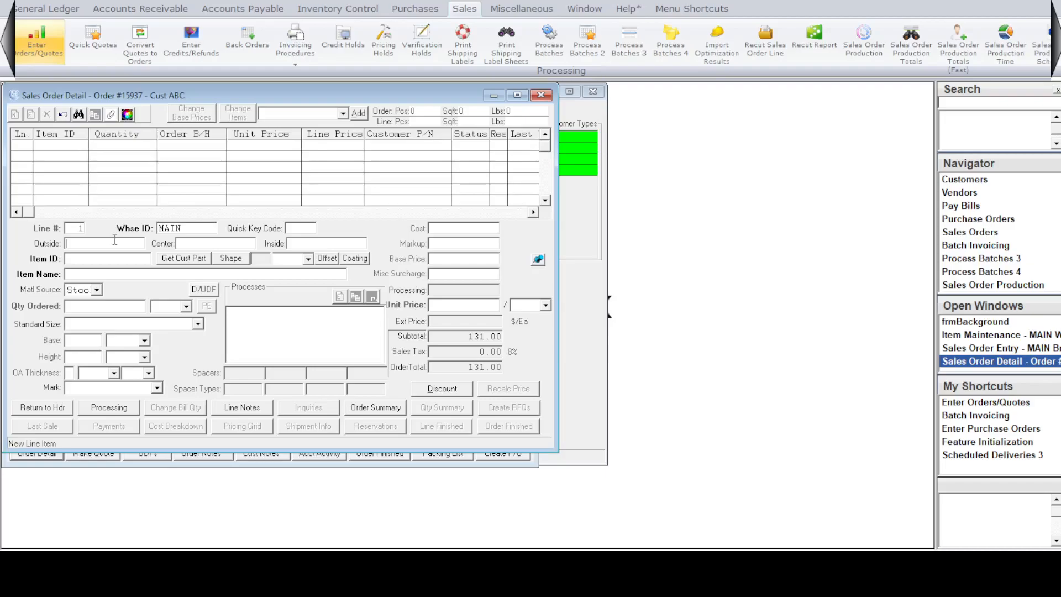
pyautogui.write('1/4CLR')
pyautogui.press('Tab')
pyautogui.write('1/8CLR')
pyautogui.press('Tab')
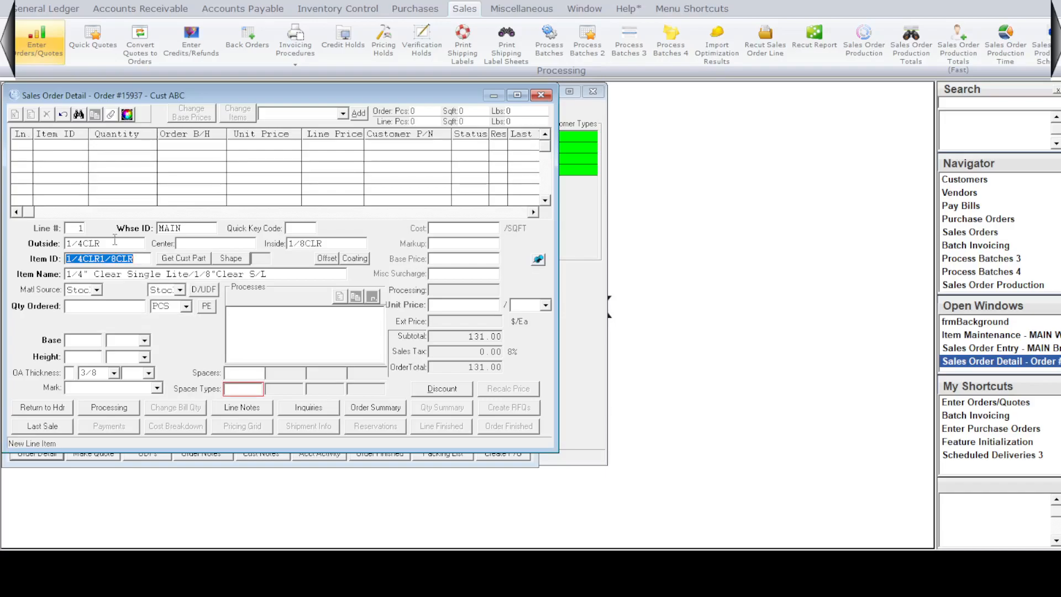
pyautogui.press('Tab')
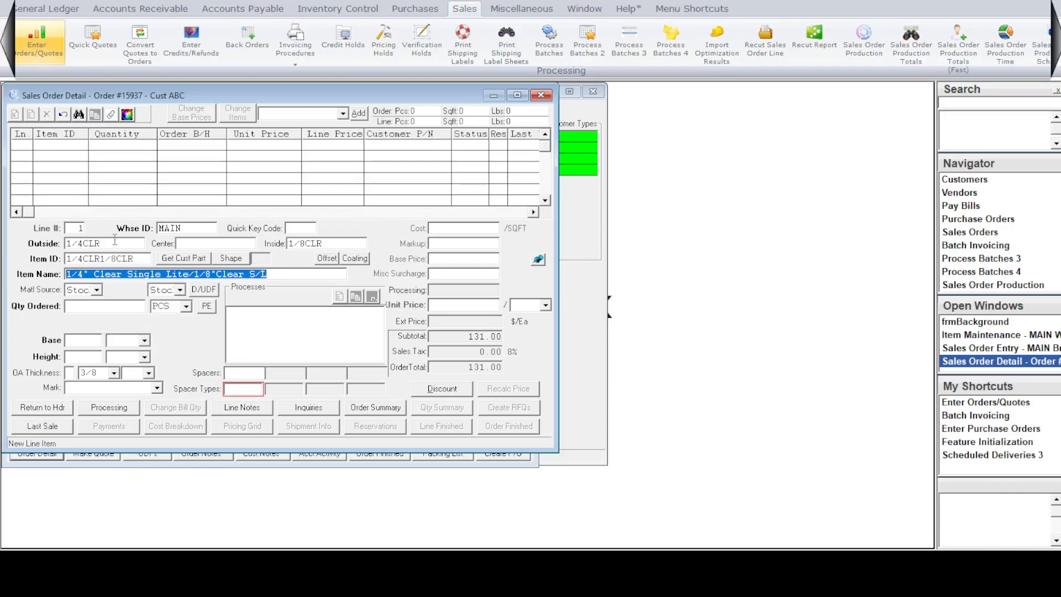
# Set the line quantity to 1 piece, the base to 36 1/4 and the height to 44 1/2.
pyautogui.press('Tab')
pyautogui.press('Tab')
pyautogui.press('Tab')
pyautogui.press('Tab')
pyautogui.press('Tab')
pyautogui.write('1/444.5')
# Set the unit's overall thickness to 1/2.
pyautogui.press('Tab')
pyautogui.press('Tab')
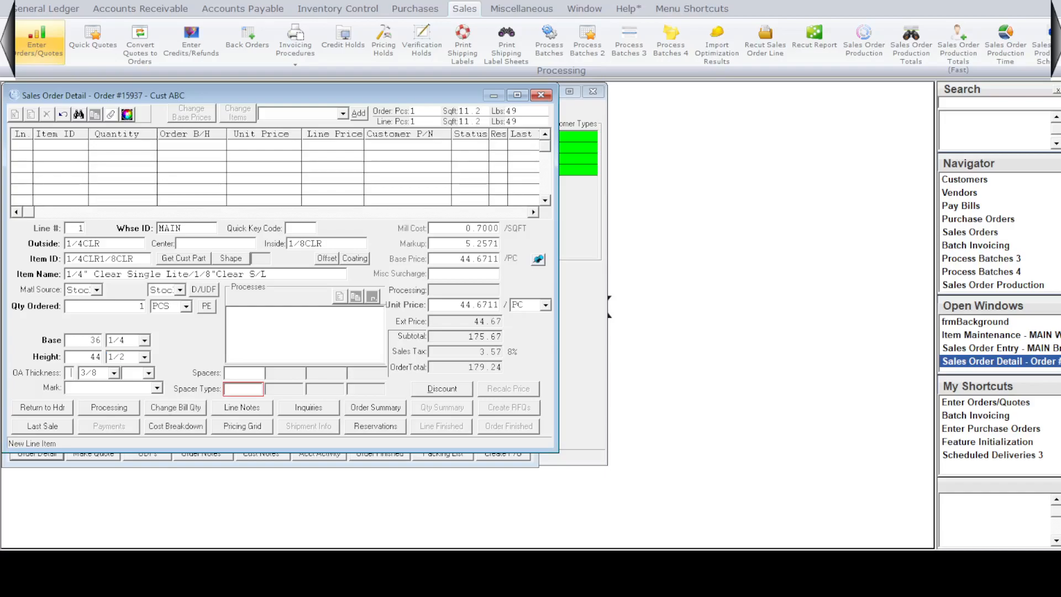
# Try different overall thickness adjustments and settle on -1/16.
pyautogui.press('Tab')
pyautogui.press('Down')
pyautogui.press('Down')
pyautogui.press('Tab')
pyautogui.press('Tab')
pyautogui.press('Tab')
pyautogui.click(139, 396)
pyautogui.press('Tab')
pyautogui.press('Tab')
pyautogui.click(149, 374)
pyautogui.click(142, 403)
pyautogui.press('Tab')
pyautogui.click(149, 374)
pyautogui.click(137, 396)
pyautogui.press('Tab')
pyautogui.press('Tab')
# Choose BLACK as the unit's first spacer type and apply it to the order line.
pyautogui.click(78, 113)
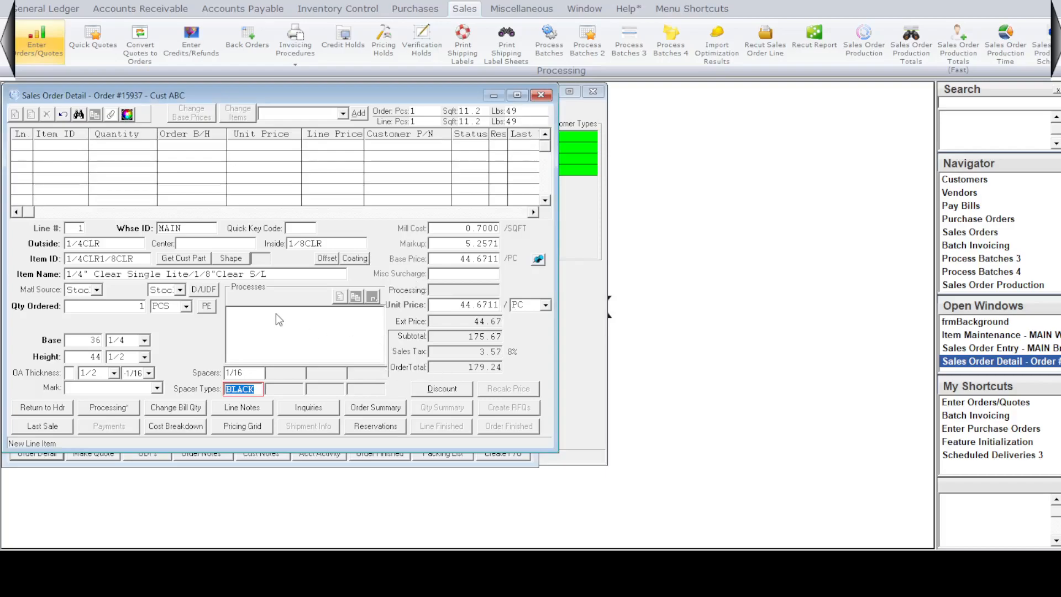
pyautogui.press('Tab')
pyautogui.press('Tab')
pyautogui.press('Tab')
pyautogui.press('Tab')
pyautogui.press('Tab')
pyautogui.press('Tab')
pyautogui.press('Tab')
pyautogui.press('Tab')
pyautogui.press('Tab')
pyautogui.press('Tab')
pyautogui.press('Tab')
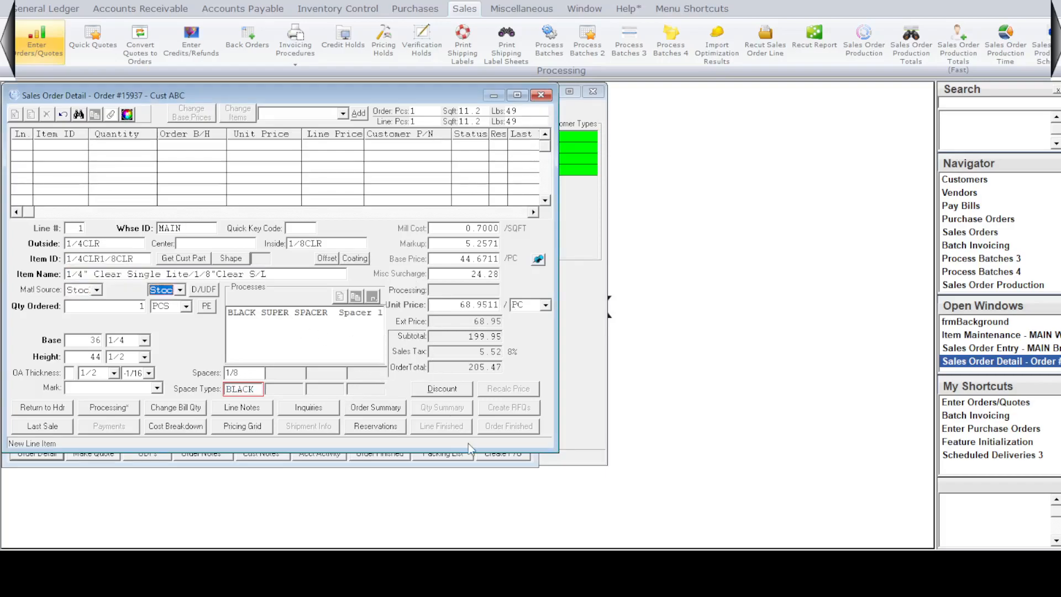
pyautogui.press('Tab')
pyautogui.press('Tab')
pyautogui.press('Tab')
pyautogui.press('Tab')
pyautogui.press('Tab')
pyautogui.press('Tab')
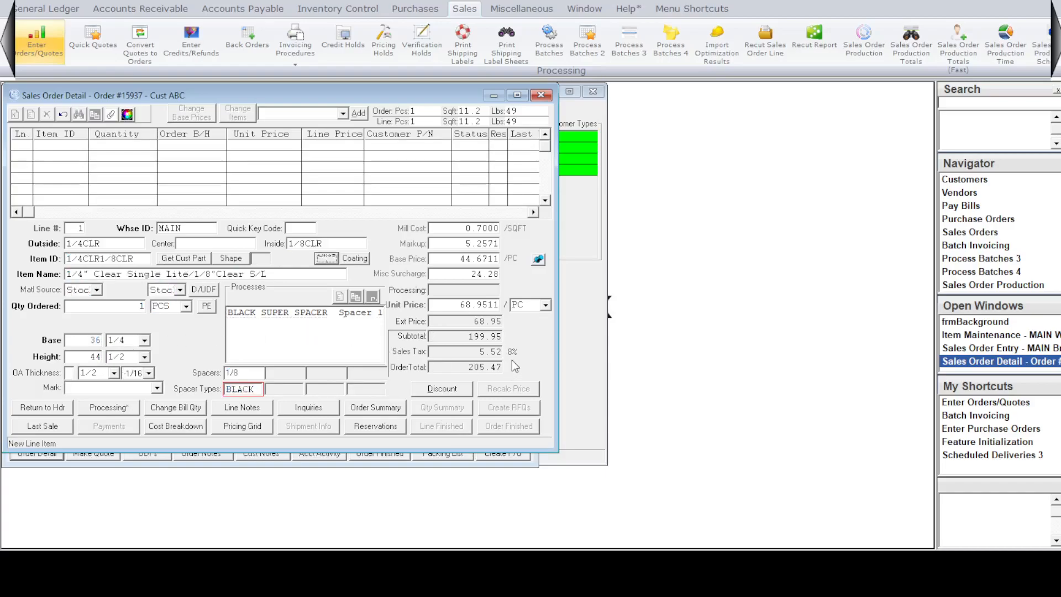
pyautogui.press('Tab')
pyautogui.press('Tab')
pyautogui.press('Tab')
pyautogui.press('Tab')
pyautogui.press('Tab')
pyautogui.press('Tab')
pyautogui.press('Tab')
pyautogui.press('Tab')
pyautogui.press('Tab')
pyautogui.press('Tab')
pyautogui.press('Tab')
pyautogui.press('Tab')
pyautogui.press('Tab')
pyautogui.press('Tab')
pyautogui.press('Tab')
pyautogui.press('Tab')
pyautogui.press('Tab')
pyautogui.press('Tab')
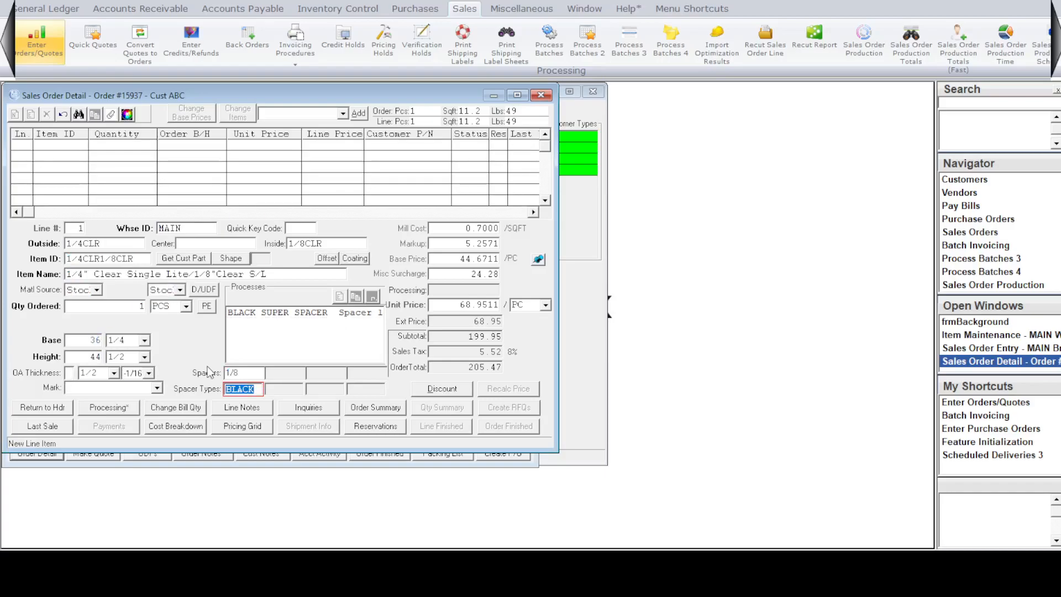